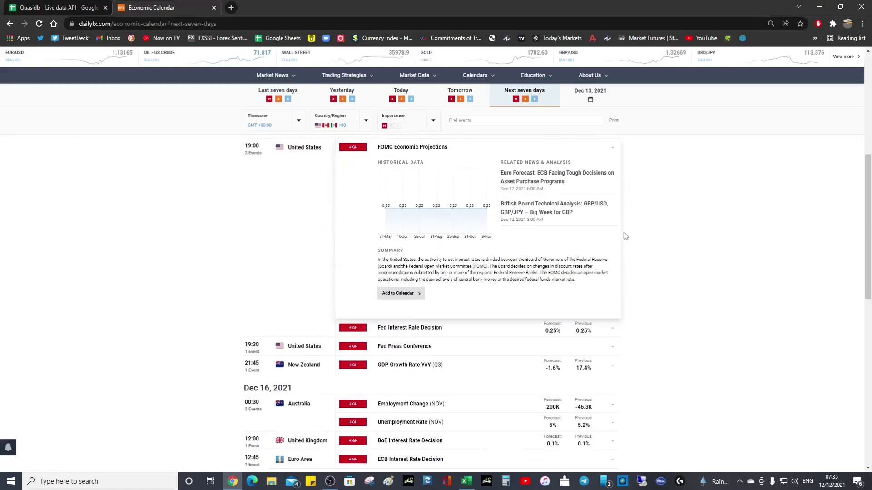
# Step: Collapse the expanded FOMC Economic Projections details in the next-seven-days calendar list
pyautogui.scroll(3, 625, 236)
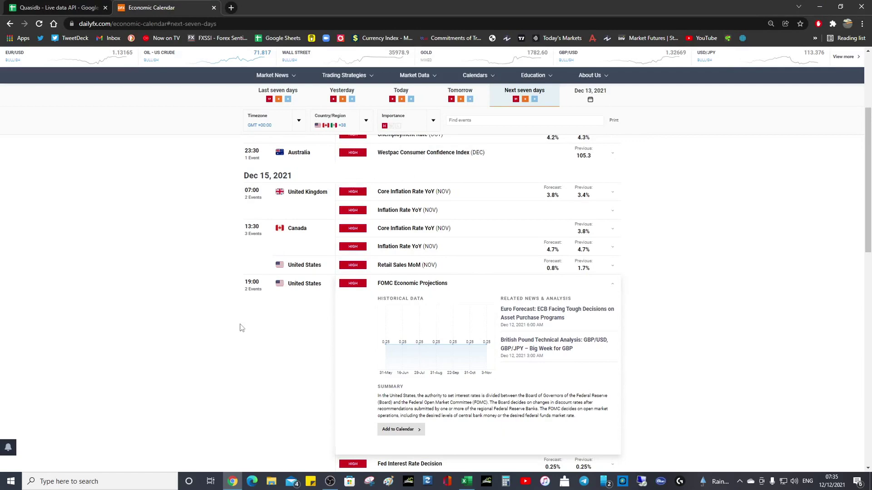
pyautogui.scroll(2, 296, 340)
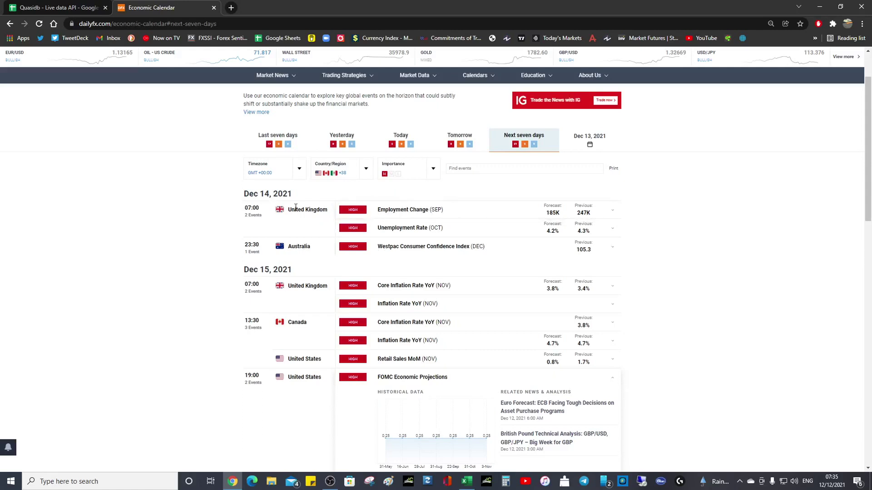
pyautogui.scroll(-2, 304, 273)
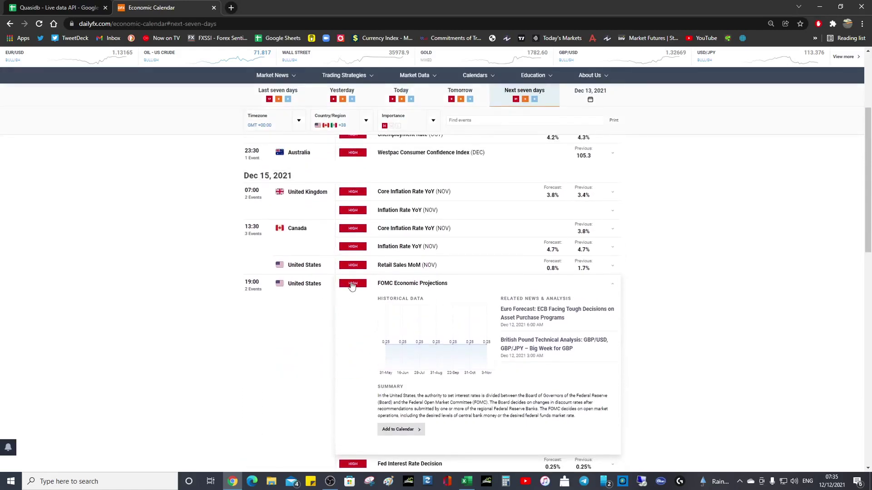
pyautogui.click(352, 285)
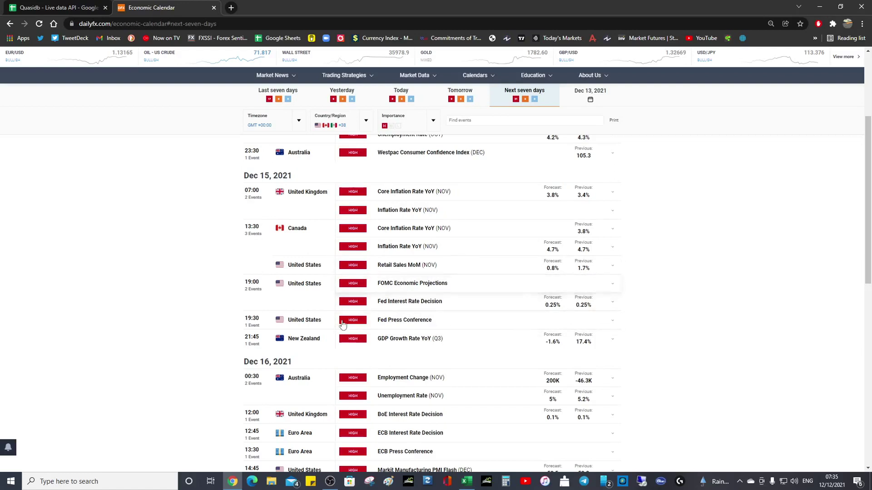
pyautogui.scroll(-2, 404, 341)
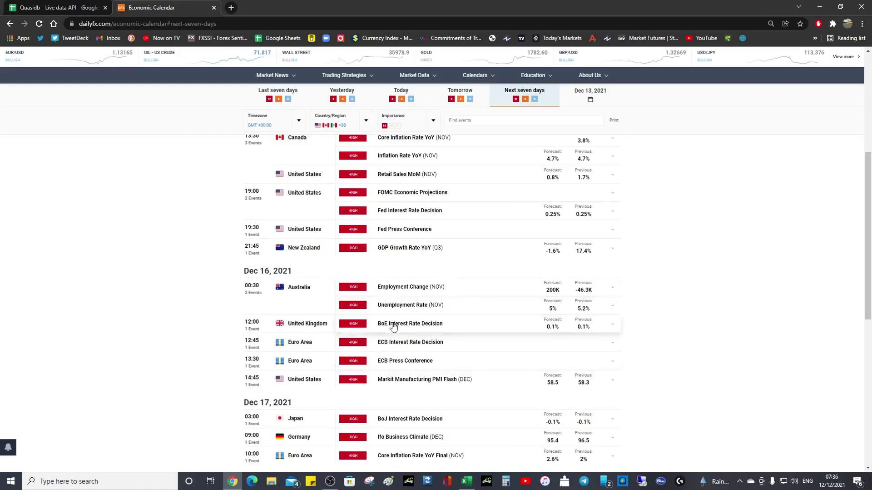
pyautogui.scroll(1, 393, 325)
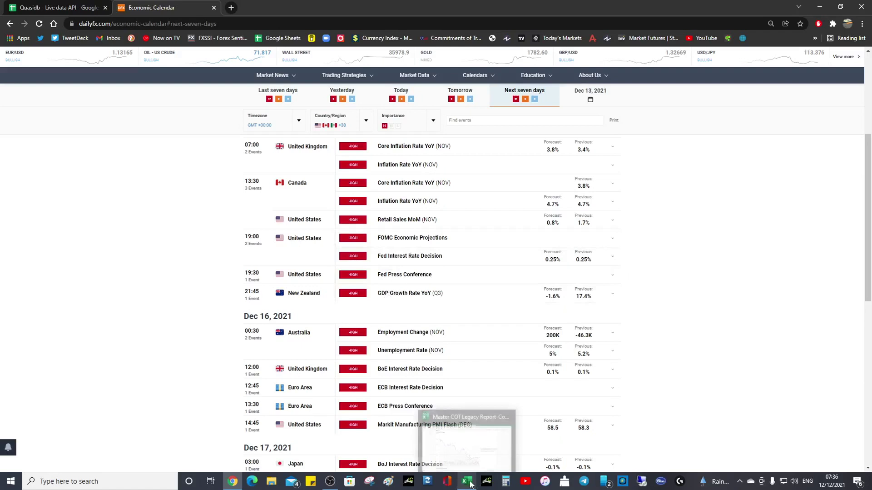
pyautogui.scroll(-2, 444, 335)
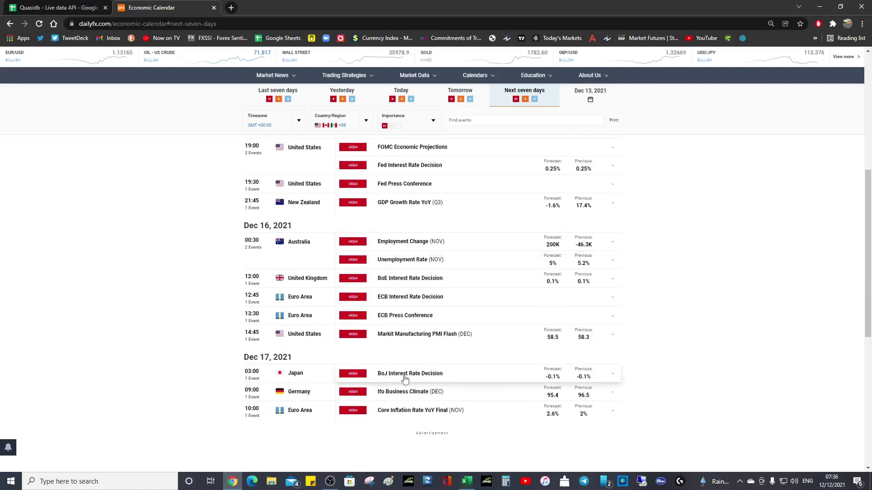
pyautogui.scroll(1, 341, 370)
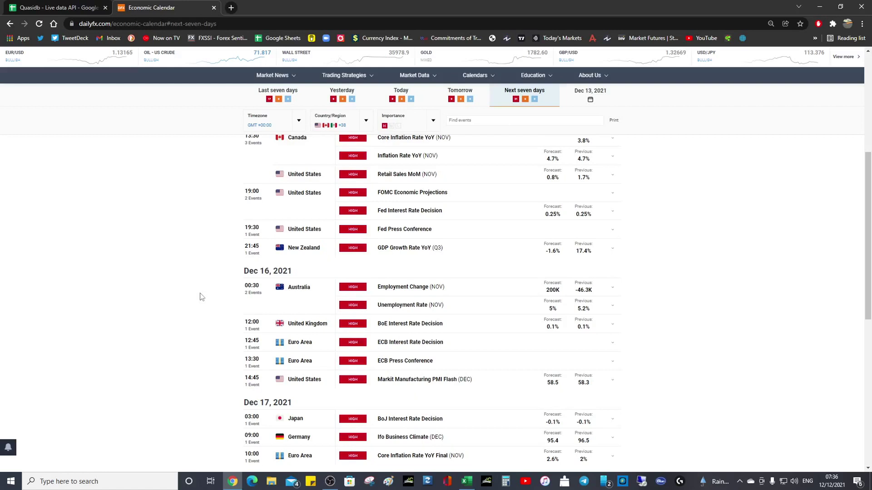
pyautogui.scroll(2, 313, 247)
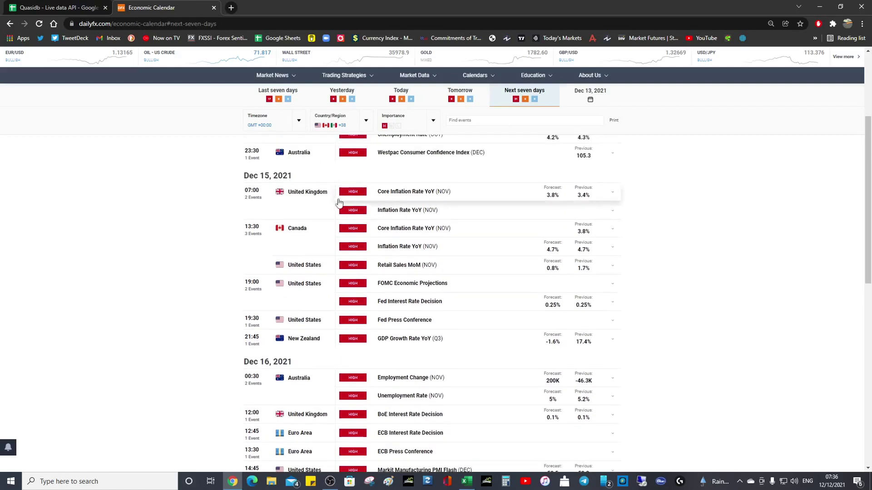
pyautogui.scroll(1, 338, 214)
pyautogui.scroll(-3, 337, 217)
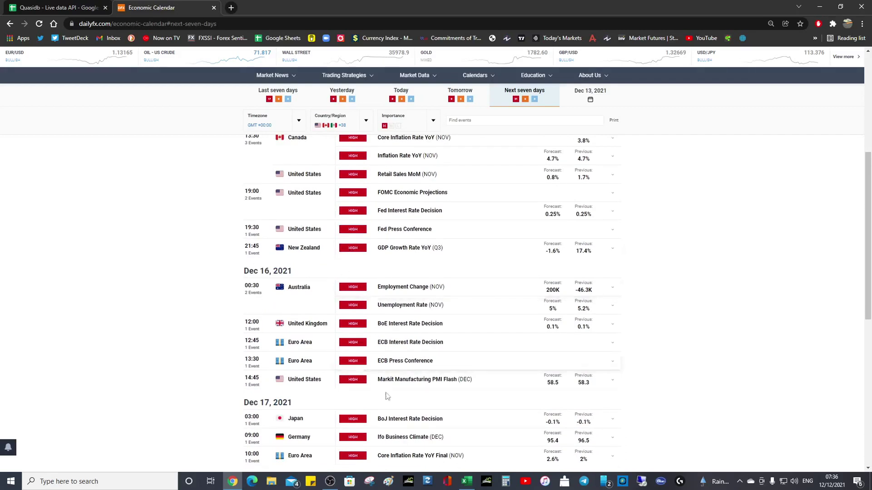
pyautogui.moveTo(467, 482)
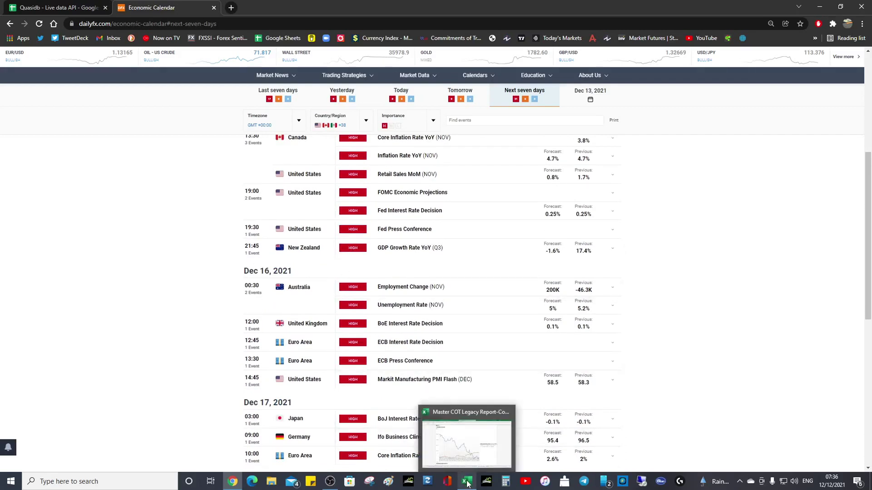
# Step: Open the taskbar clock flyout showing December 2021 with today, the 12th
pyautogui.click(832, 480)
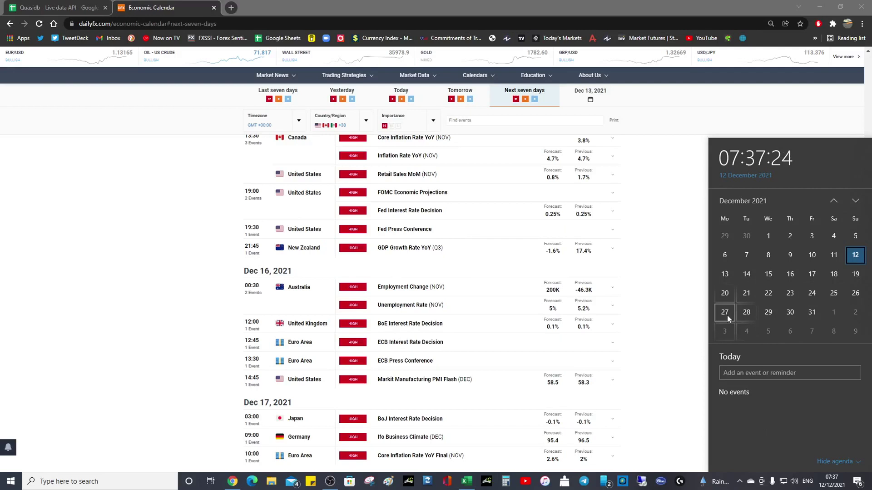
# Step: Switch to the Master COT Legacy Report workbook's Net Non Commercials pivot chart
pyautogui.click(466, 480)
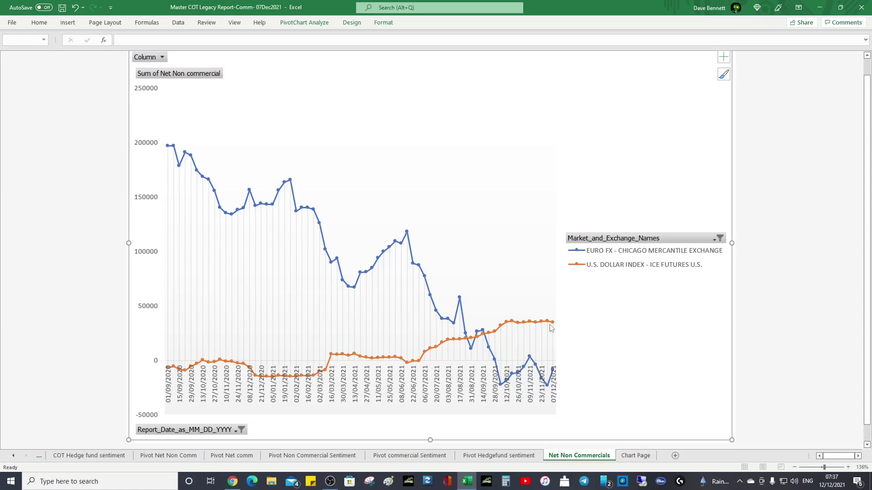
# Step: Filter Market_and_Exchange_Names to Australian Dollar and Japanese Yen, dropping U.S. Dollar Index and Euro FX
pyautogui.click(718, 239)
pyautogui.click(617, 338)
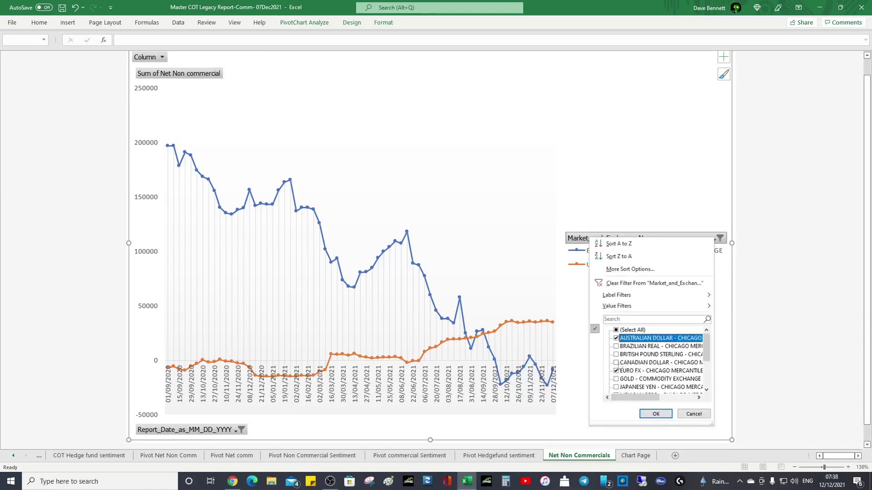
pyautogui.scroll(-3, 618, 371)
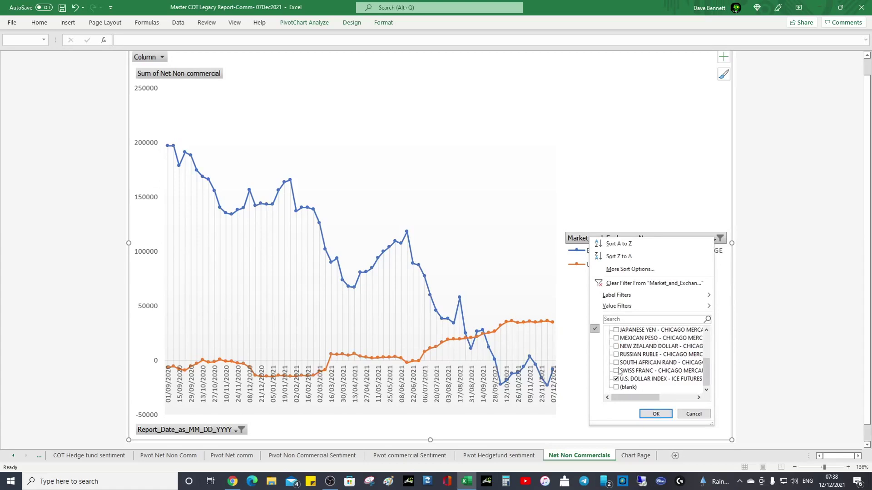
pyautogui.click(616, 330)
pyautogui.click(617, 379)
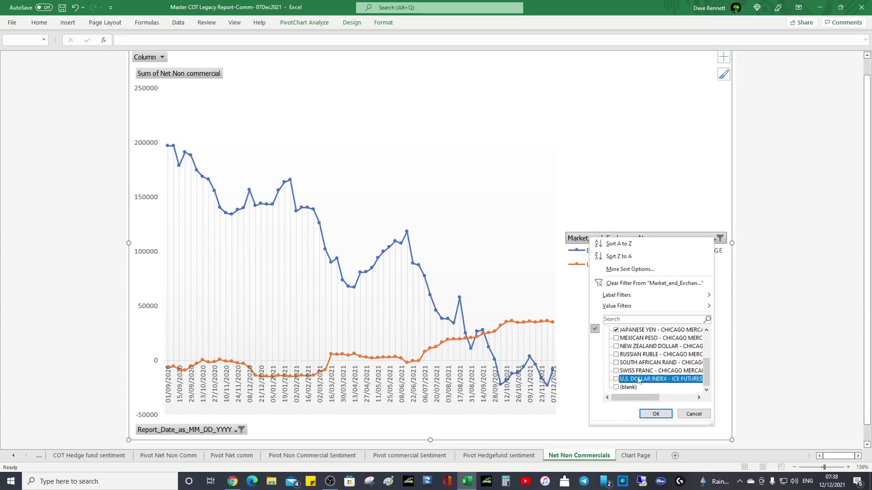
pyautogui.scroll(2, 639, 372)
pyautogui.click(617, 346)
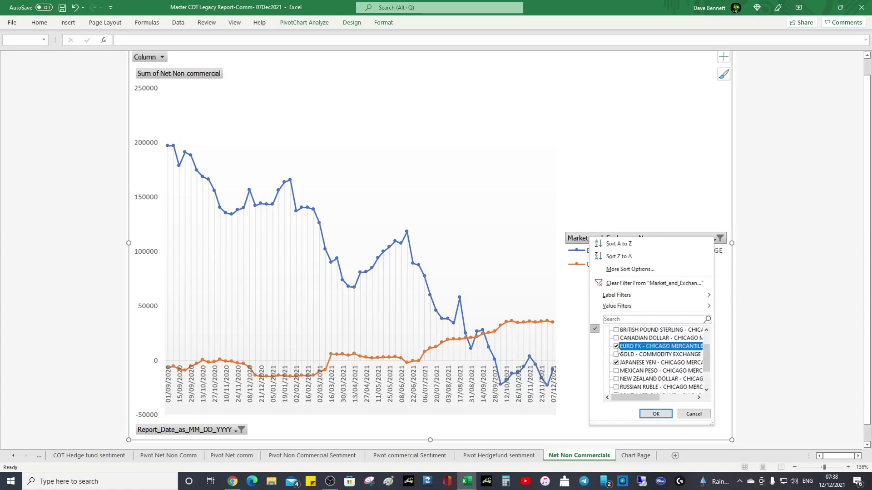
pyautogui.click(657, 414)
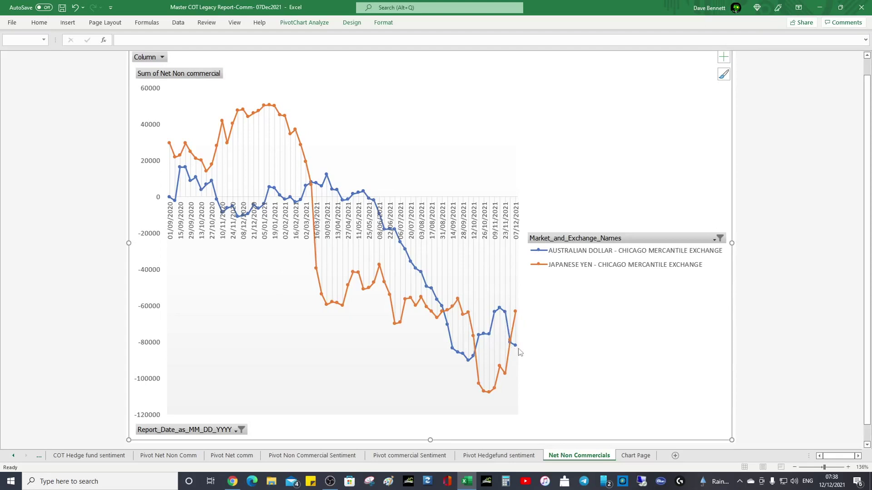
# Step: Add U.S. Dollar Index, British Pound Sterling, Euro FX and New Zealand Dollar in the market filter
pyautogui.click(724, 74)
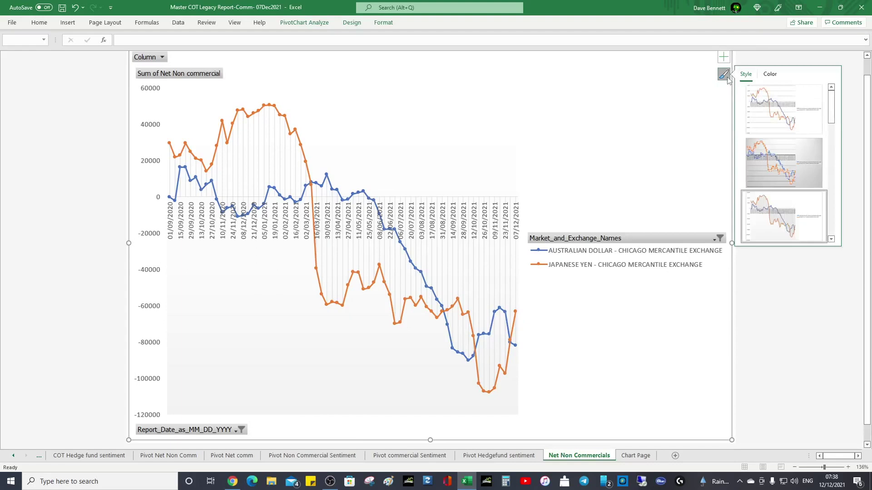
pyautogui.click(724, 74)
pyautogui.click(715, 240)
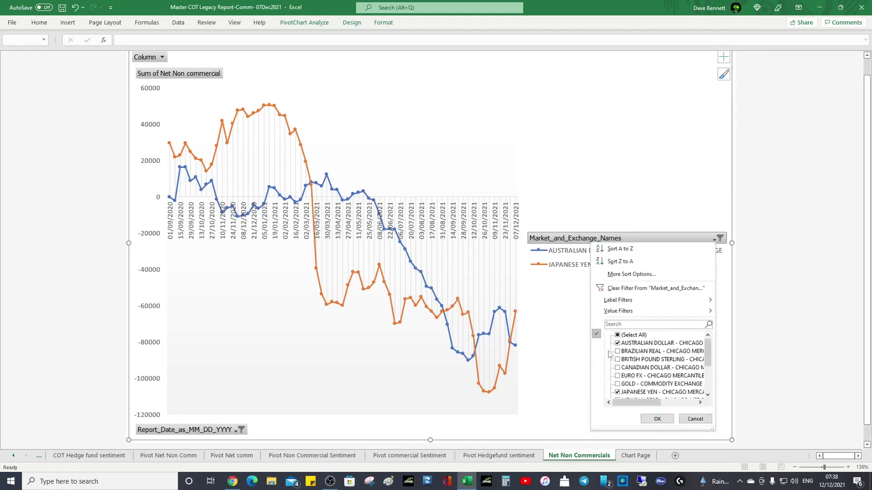
pyautogui.scroll(-3, 619, 377)
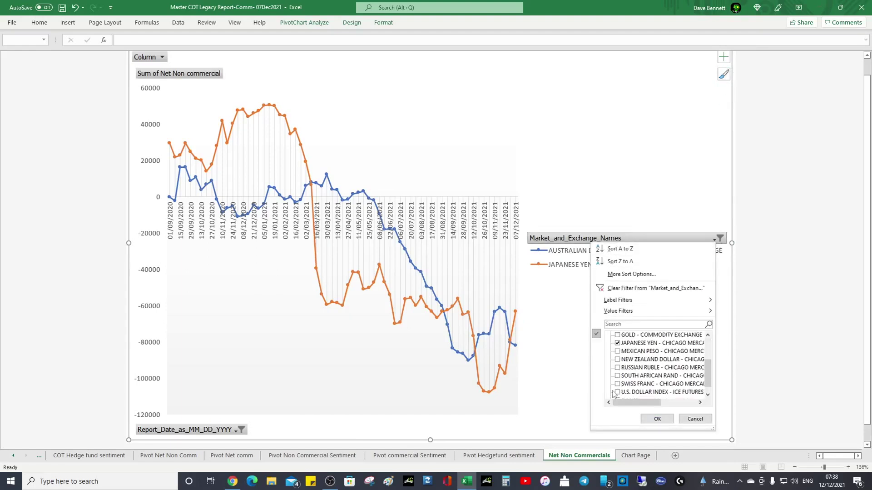
pyautogui.click(617, 392)
pyautogui.scroll(1, 619, 360)
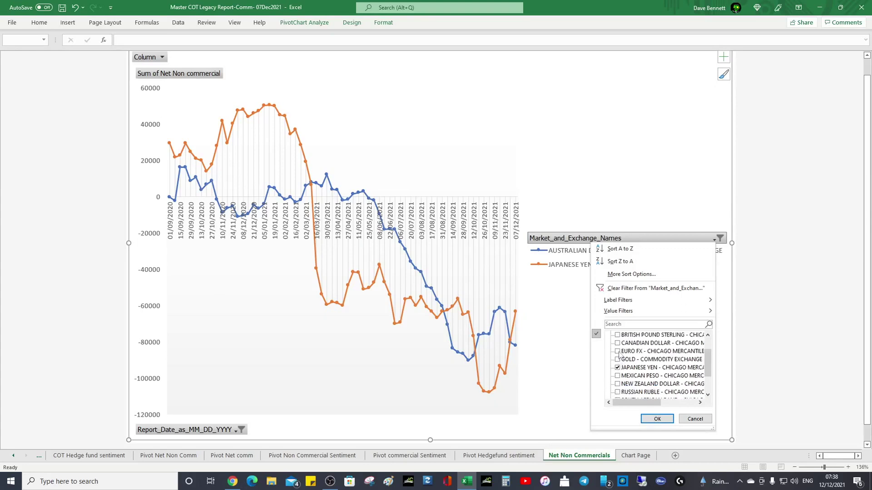
pyautogui.click(618, 334)
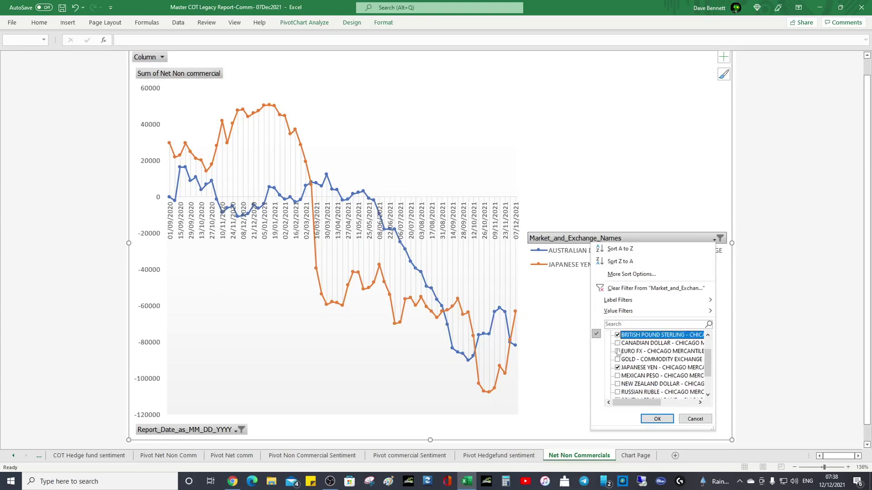
pyautogui.click(618, 351)
pyautogui.scroll(-2, 617, 380)
pyautogui.click(617, 351)
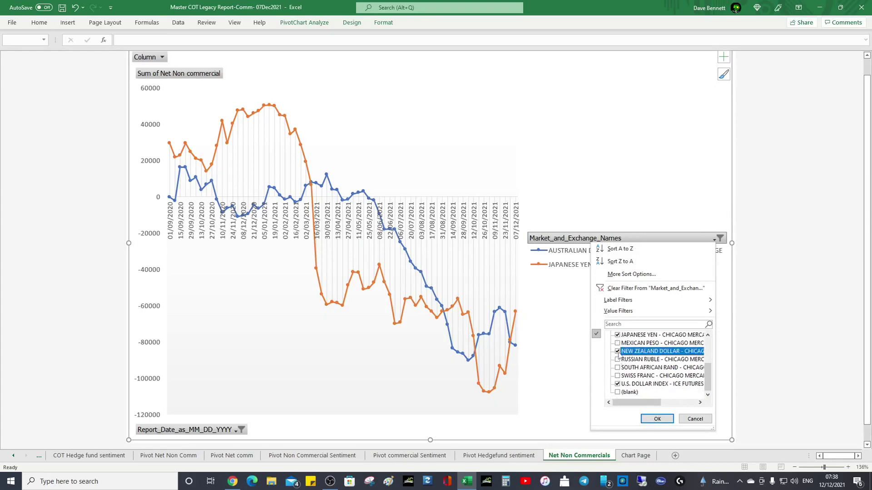
pyautogui.click(654, 418)
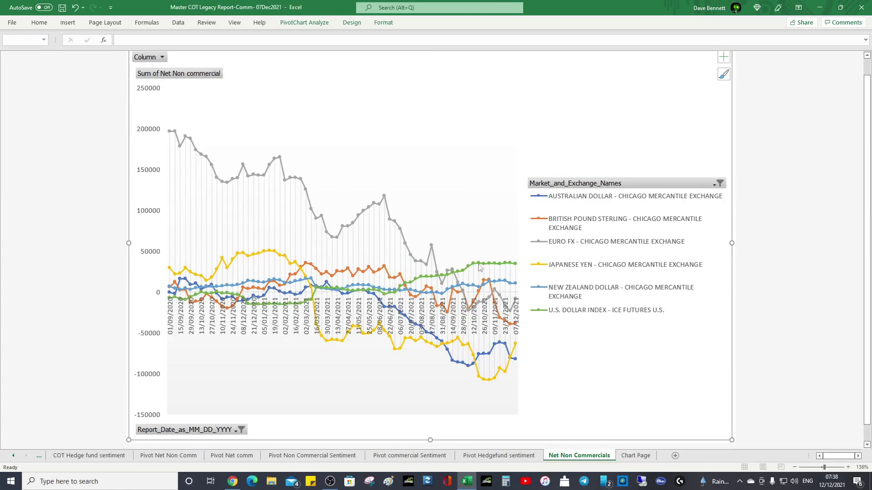
# Step: Return to the DailyFX calendar, check today's date in the clock flyout, and review the events
pyautogui.moveTo(470, 267)
pyautogui.moveTo(512, 366)
pyautogui.click(232, 483)
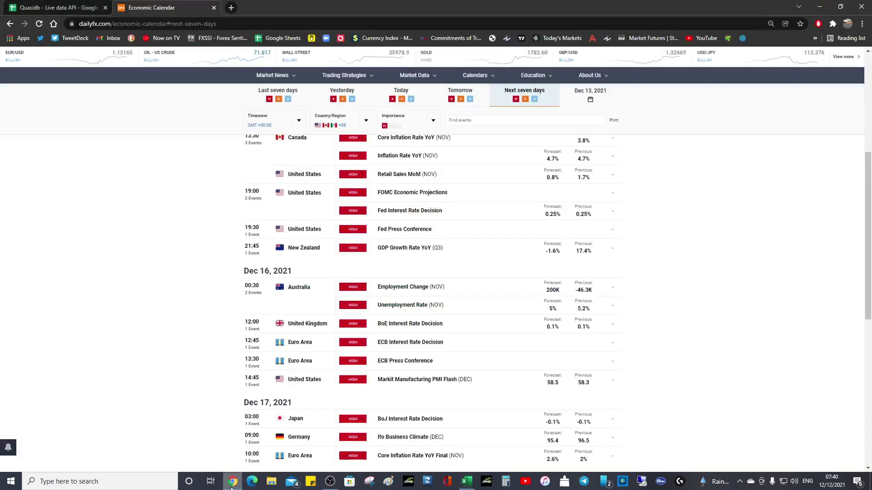
pyautogui.scroll(2, 279, 376)
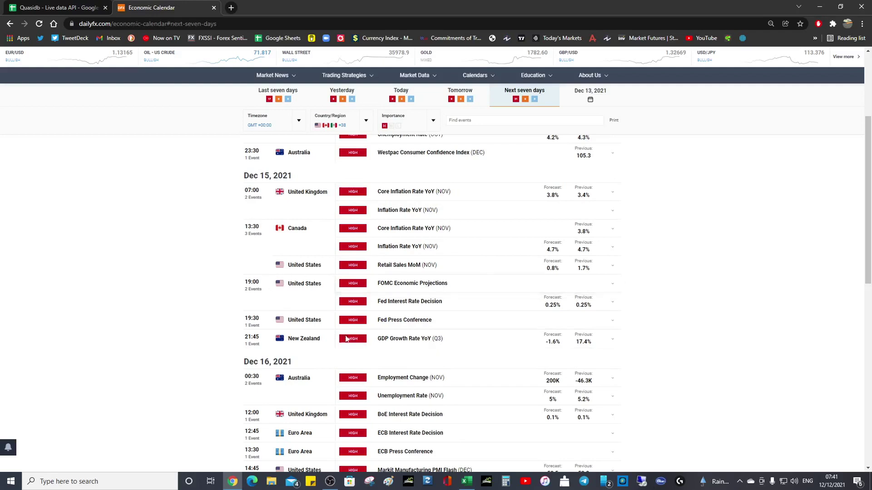
pyautogui.click(831, 480)
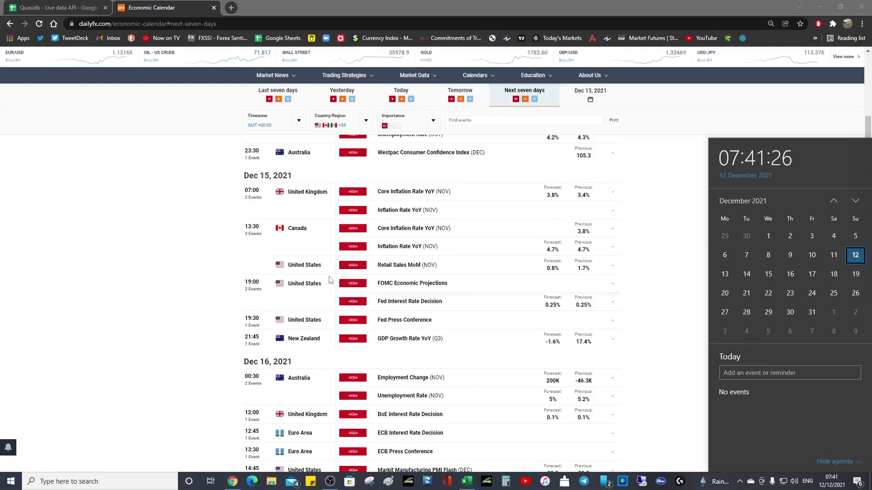
pyautogui.click(201, 284)
pyautogui.scroll(1, 346, 268)
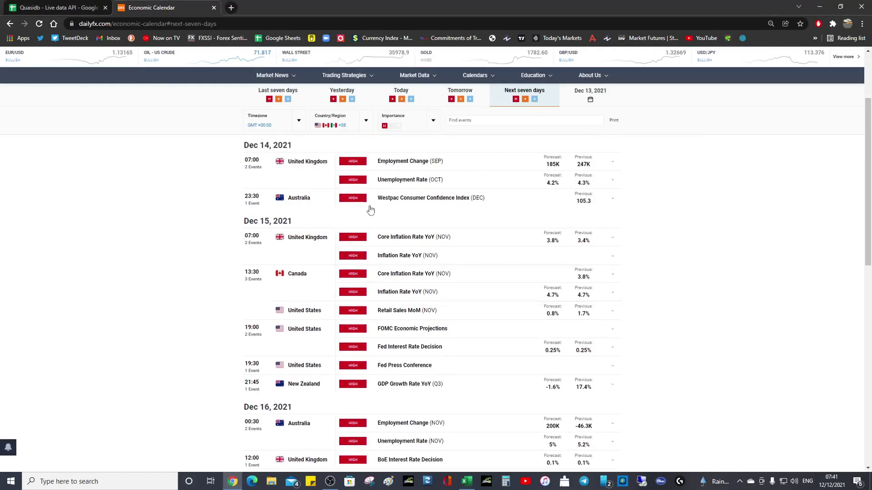
pyautogui.scroll(-3, 370, 211)
pyautogui.scroll(-1, 370, 211)
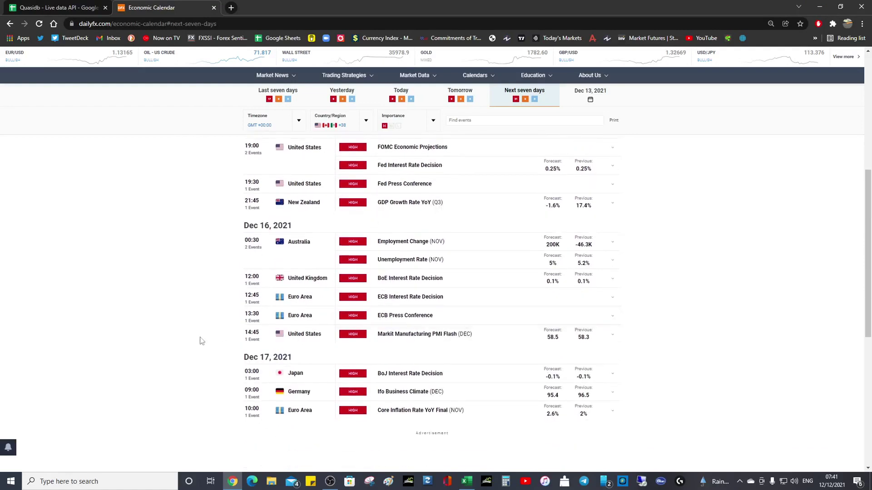
pyautogui.scroll(1, 195, 343)
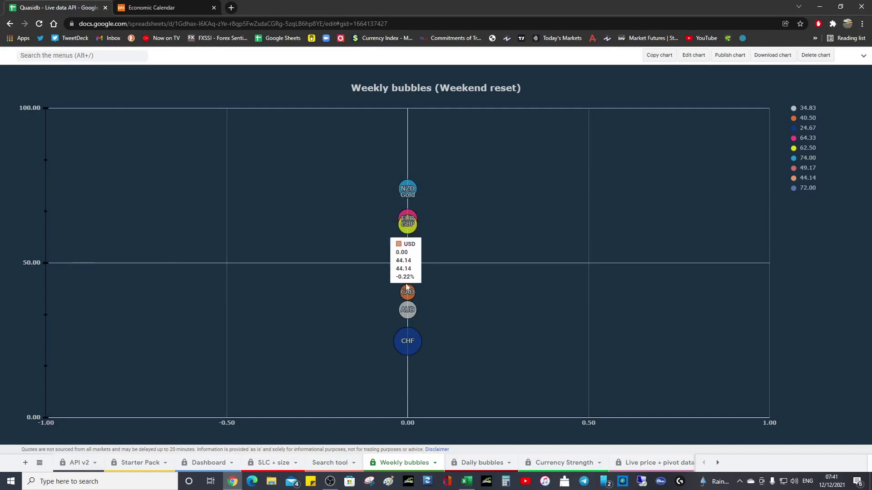
# Step: Read values on the Weekly bubbles chart, then return to the six-currency Excel pivot chart
pyautogui.moveTo(408, 275)
pyautogui.moveTo(409, 313)
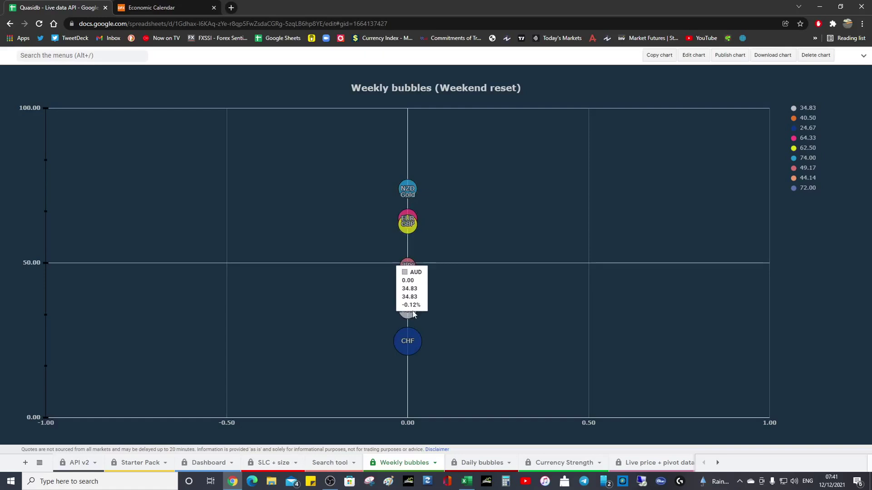
pyautogui.moveTo(418, 352)
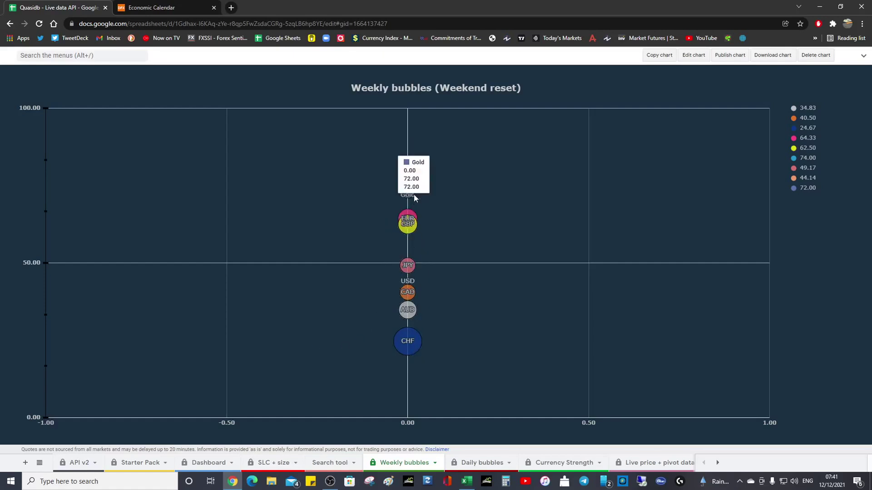
pyautogui.moveTo(410, 215)
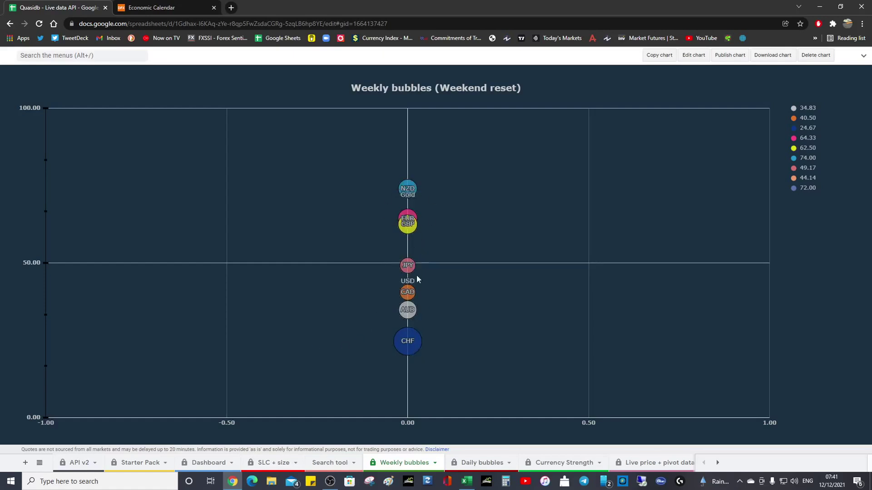
pyautogui.moveTo(415, 315)
pyautogui.click(467, 481)
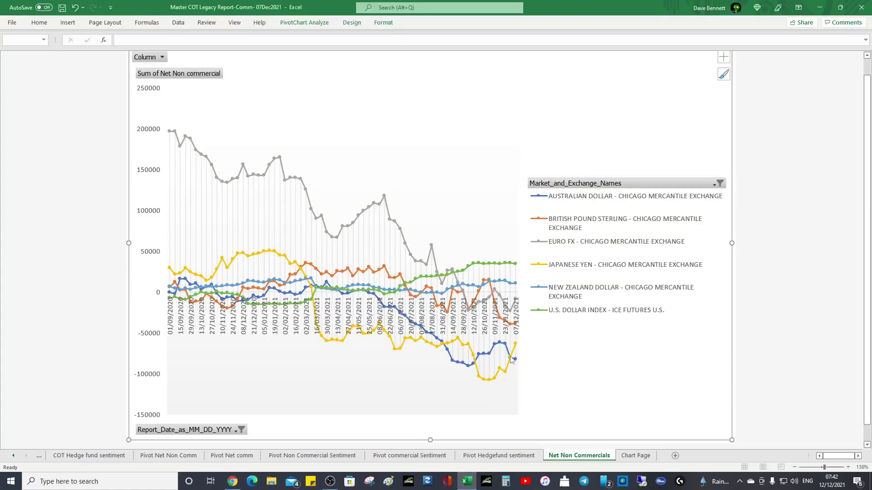